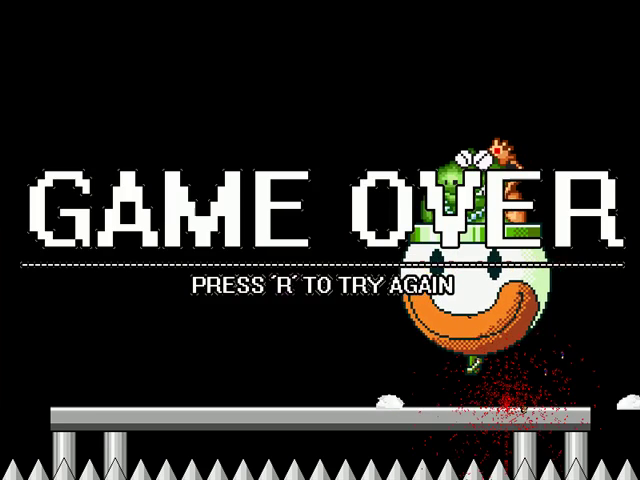
{"action": "key", "text": "r"}
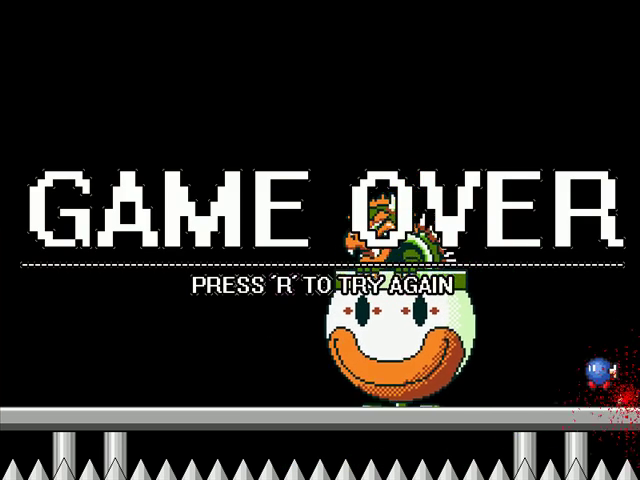
{"action": "key", "text": "r"}
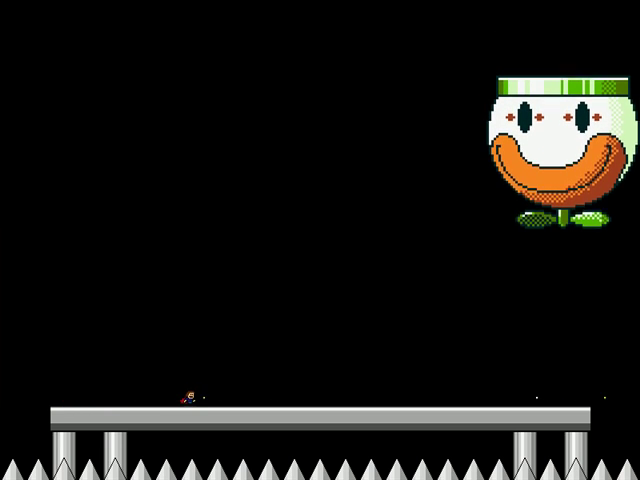
{"action": "key", "text": "z"}
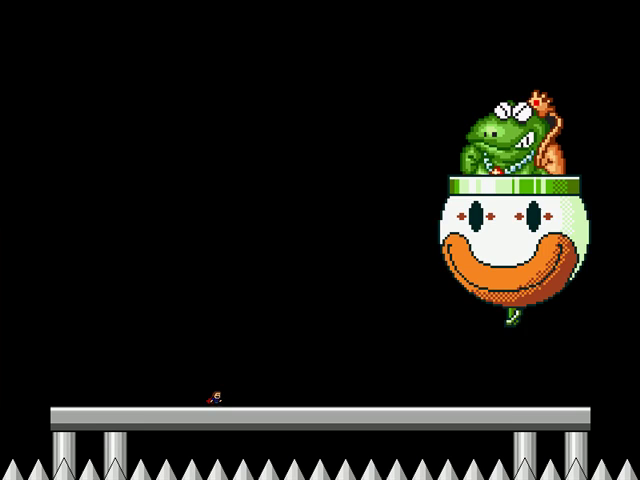
{"action": "key", "text": "z"}
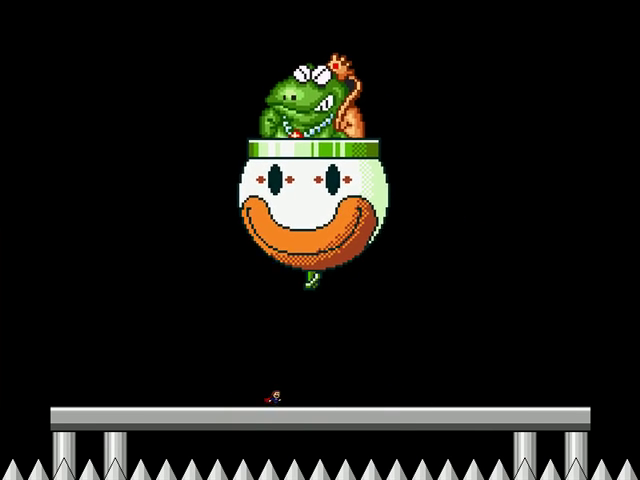
{"action": "key", "text": "Right"}
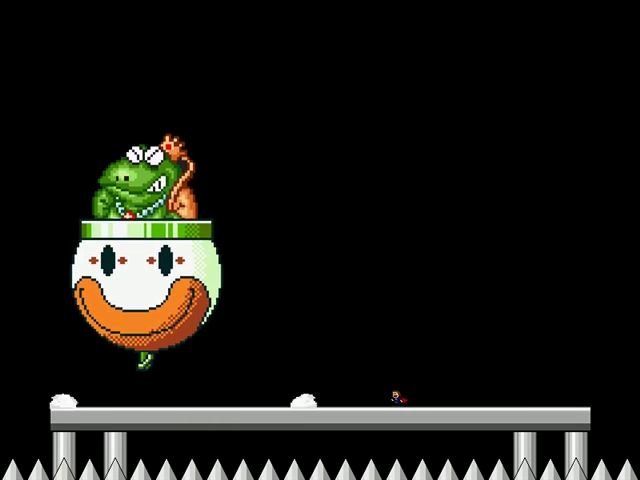
{"action": "key", "text": "Right"}
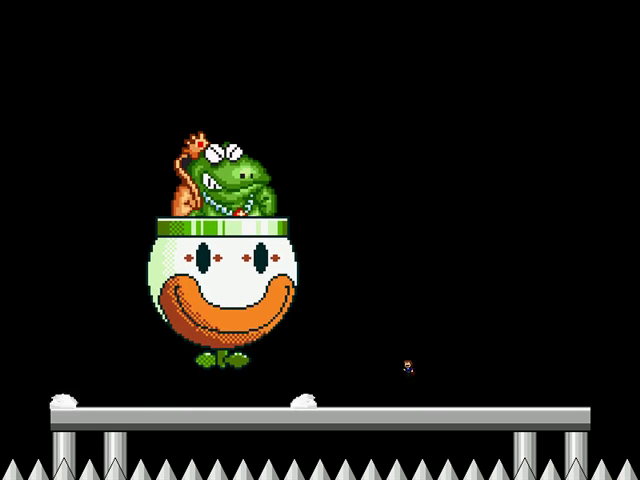
{"action": "key", "text": "Left"}
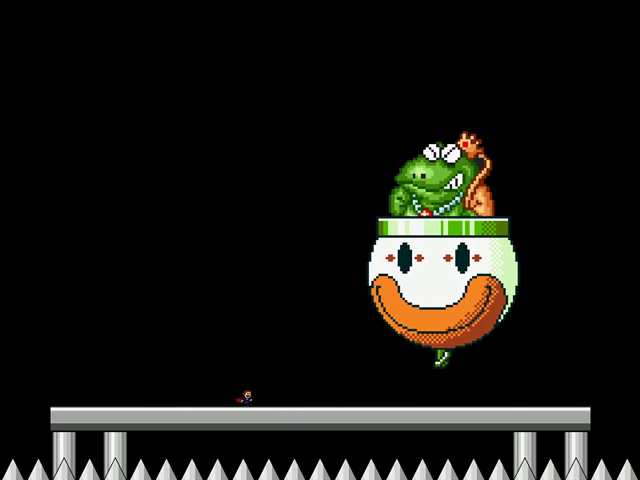
{"action": "key", "text": "Right"}
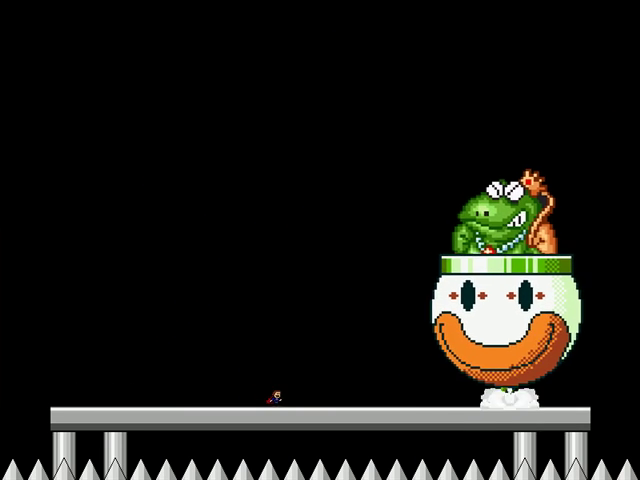
{"action": "key", "text": "Right"}
{"action": "key", "text": "Right"}
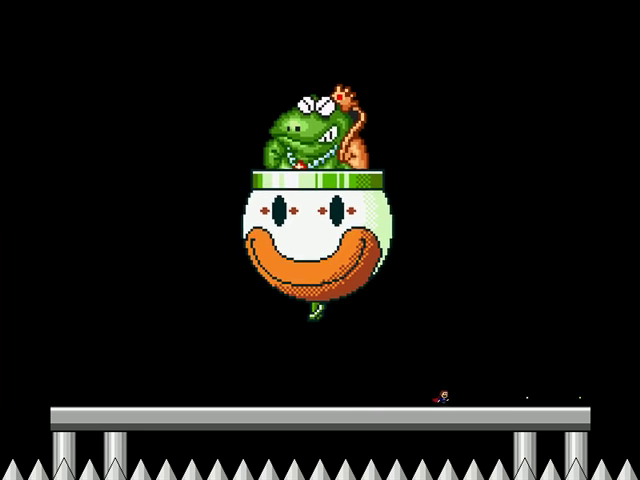
{"action": "key", "text": "Left"}
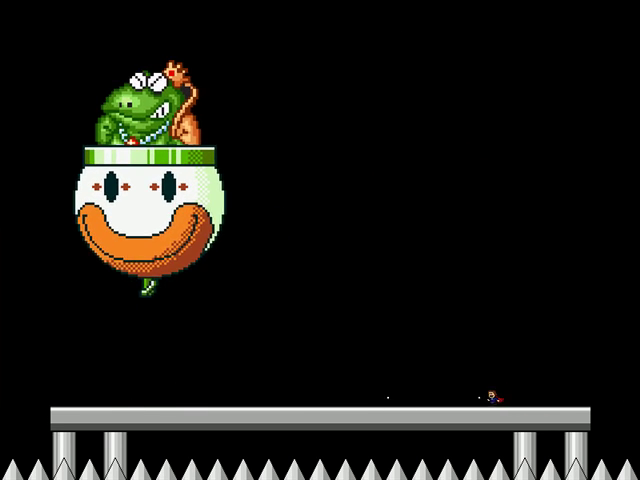
{"action": "key", "text": "Left"}
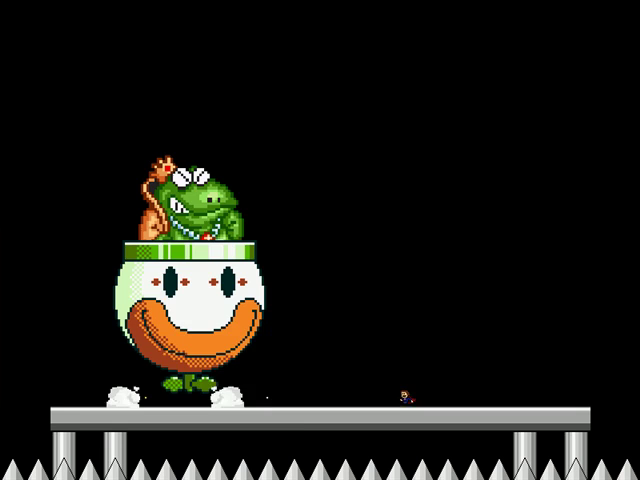
{"action": "key", "text": "Left"}
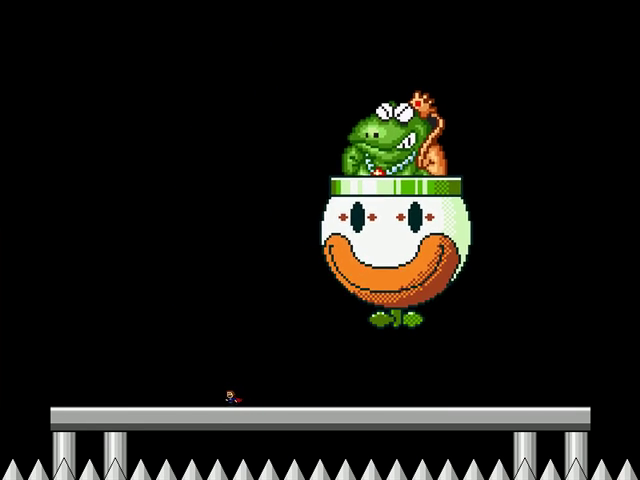
{"action": "key", "text": "Right"}
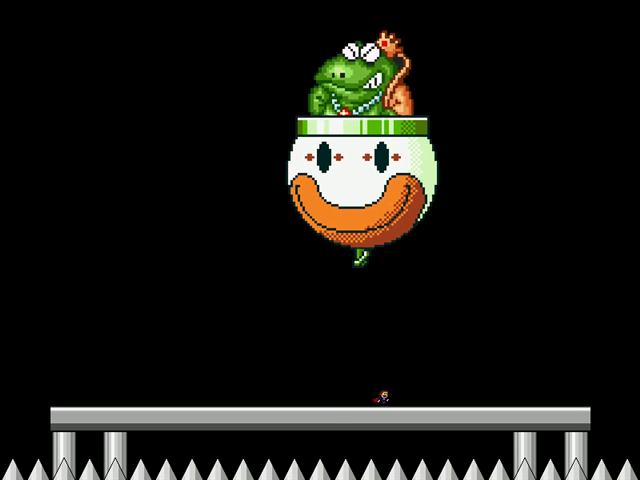
{"action": "key", "text": "Right"}
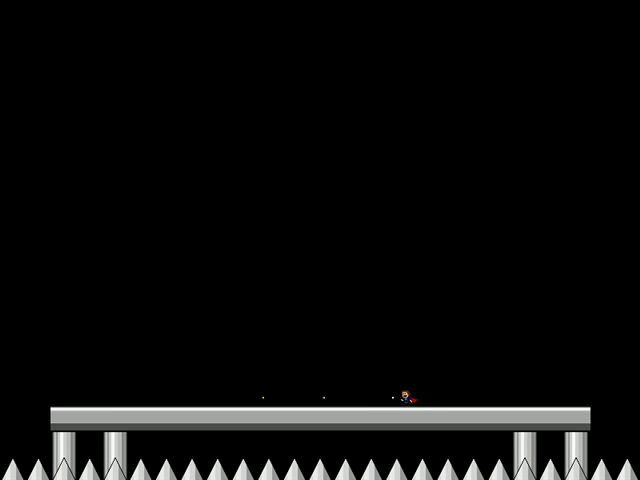
{"action": "key", "text": "Left"}
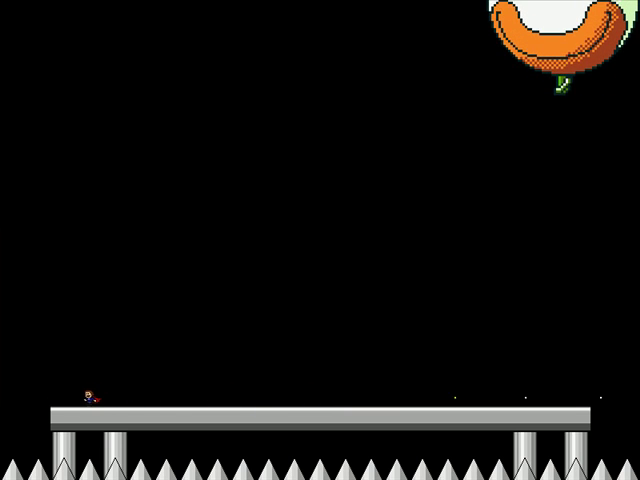
{"action": "key", "text": "Left"}
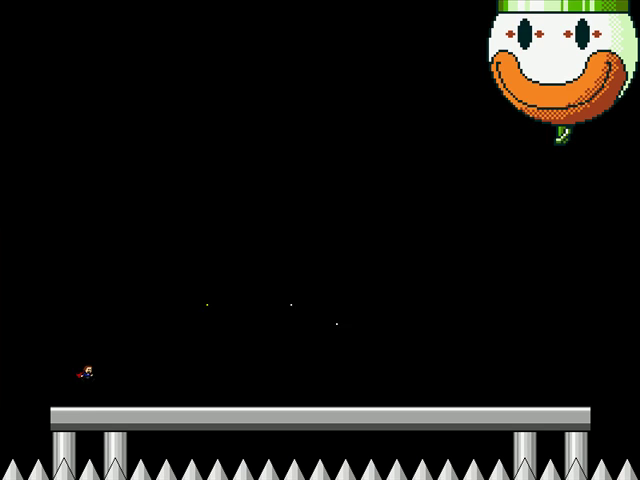
{"action": "key", "text": "Left"}
{"action": "key", "text": "Right"}
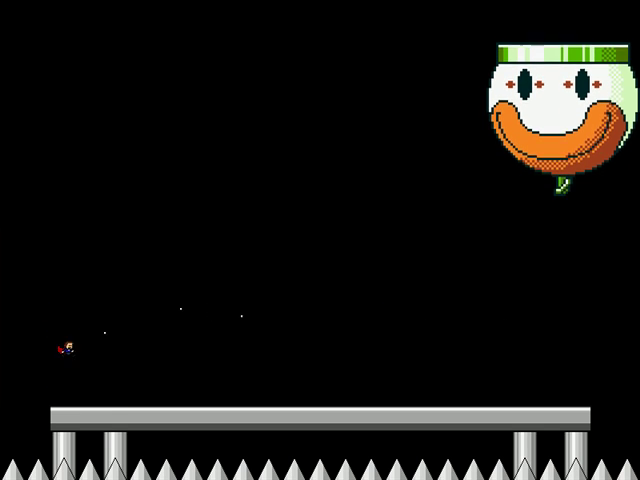
{"action": "key", "text": "Right"}
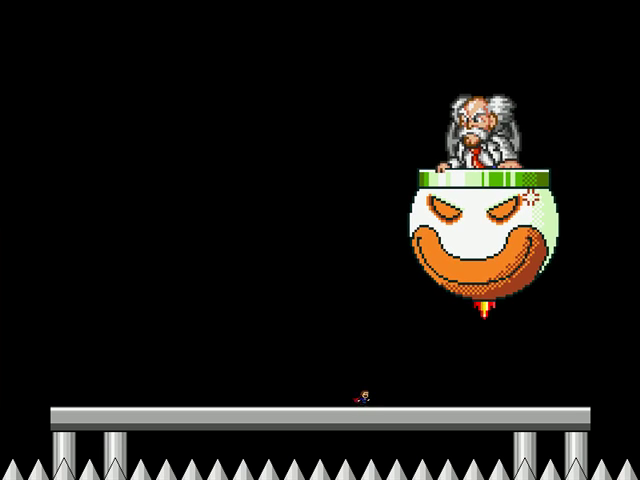
{"action": "key", "text": "Right"}
{"action": "key", "text": "Left"}
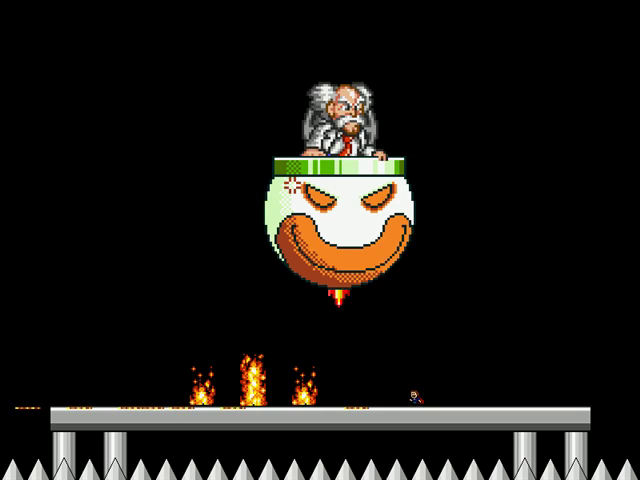
{"action": "key", "text": "Right"}
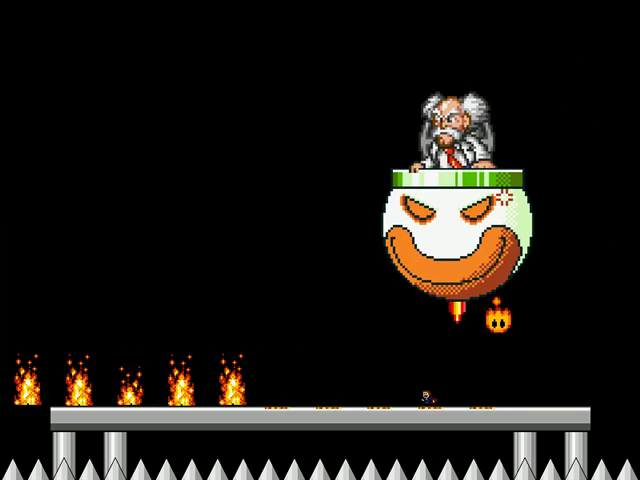
{"action": "key", "text": "Left"}
{"action": "key", "text": "Up"}
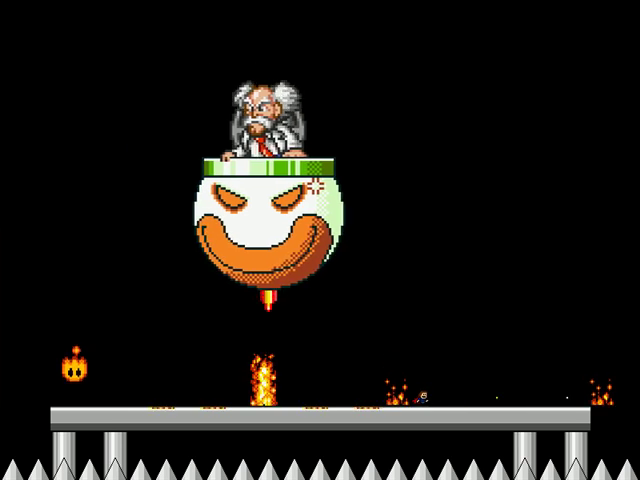
{"action": "key", "text": "Right"}
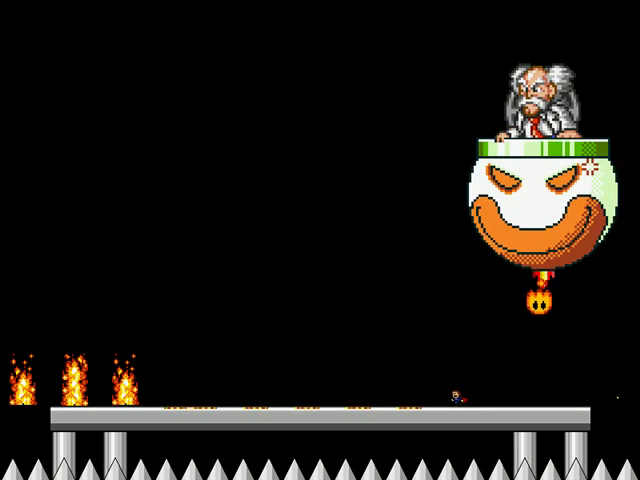
{"action": "key", "text": "Left"}
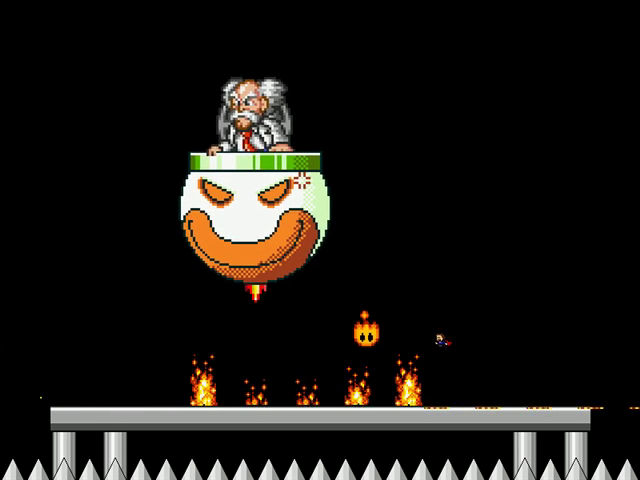
{"action": "key", "text": "Up"}
{"action": "key", "text": "Left"}
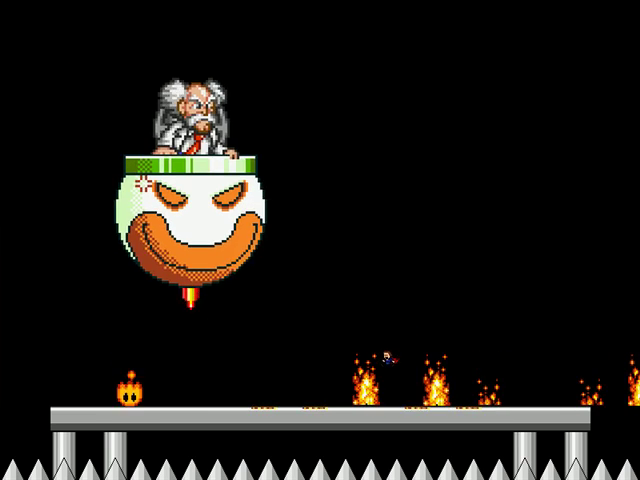
{"action": "key", "text": "Left"}
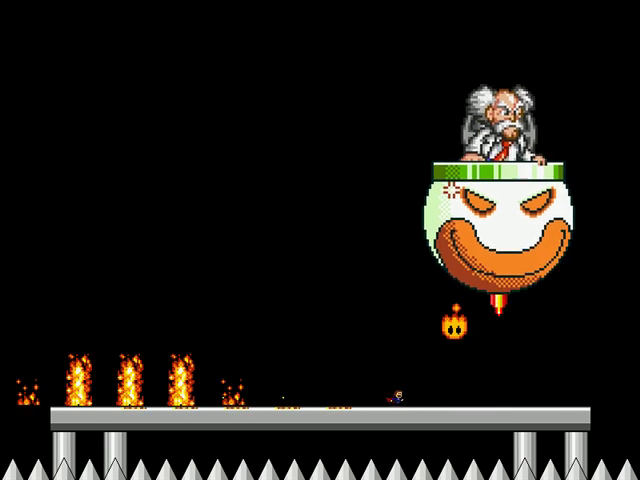
{"action": "key", "text": "Left"}
{"action": "key", "text": "Up"}
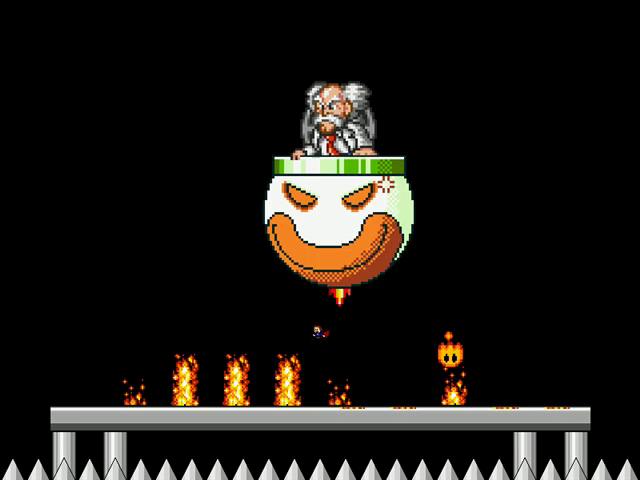
{"action": "key", "text": "Left"}
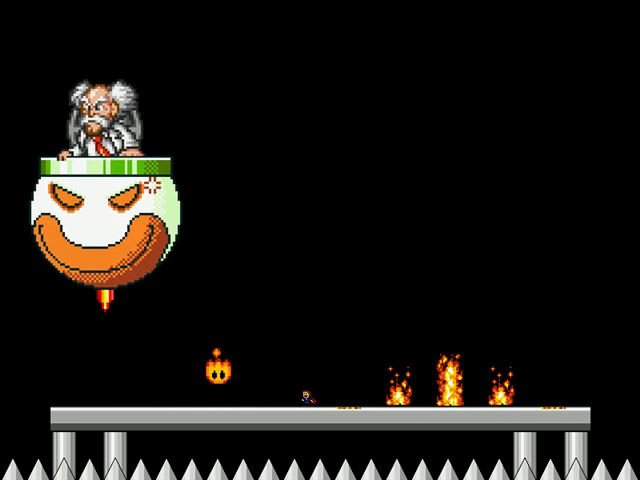
{"action": "key", "text": "Right"}
{"action": "key", "text": "Up"}
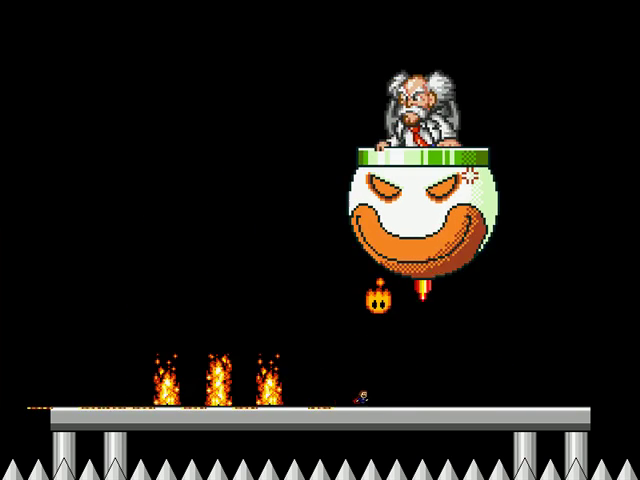
{"action": "key", "text": "Right"}
{"action": "key", "text": "Up"}
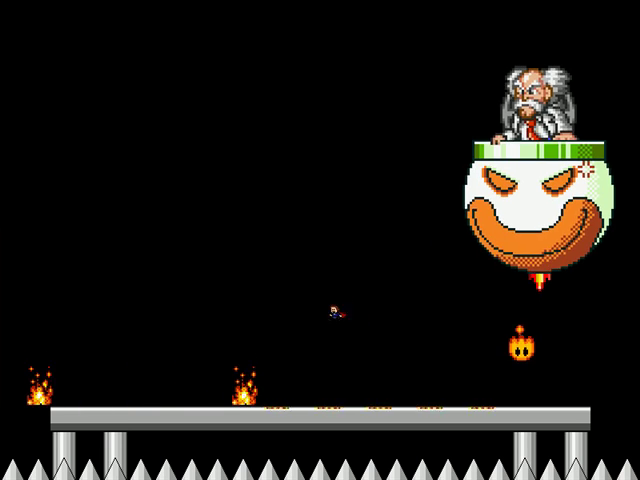
{"action": "key", "text": "Left"}
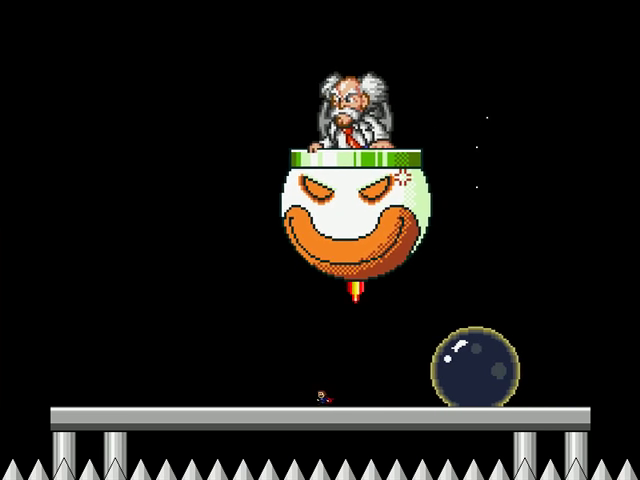
{"action": "key", "text": "Left"}
{"action": "key", "text": "Left"}
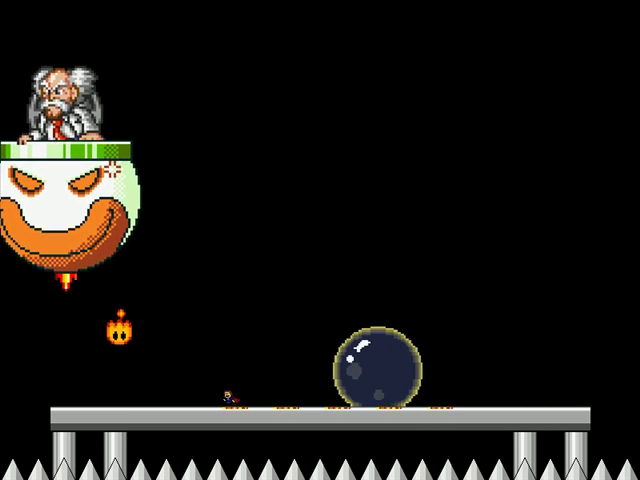
{"action": "key", "text": "z"}
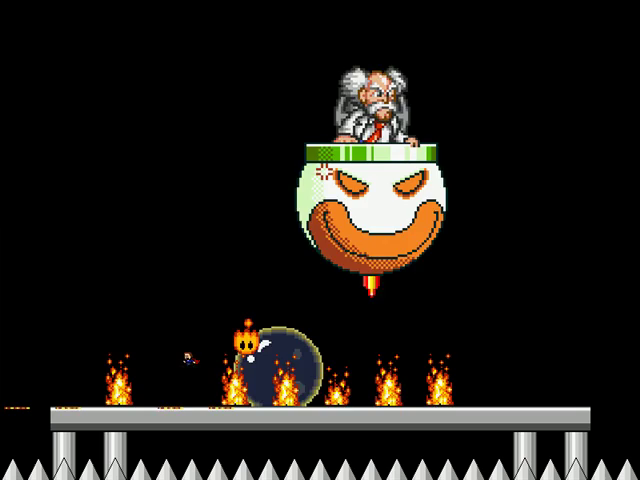
{"action": "key", "text": "Left"}
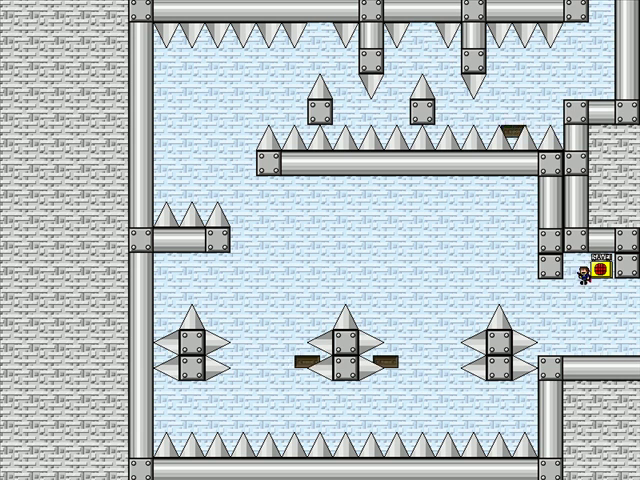
{"action": "key", "text": "Right"}
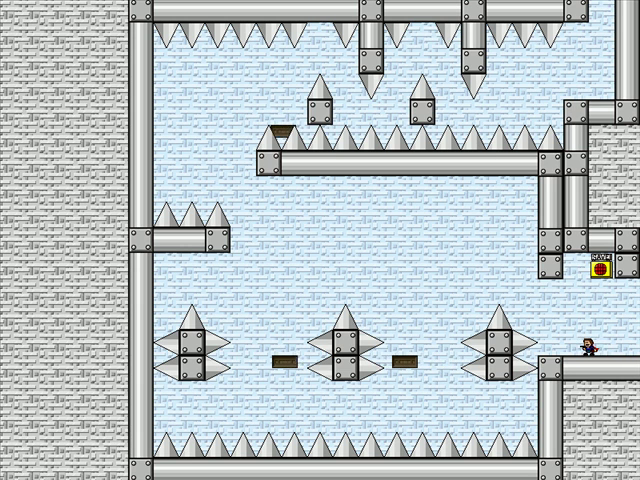
{"action": "key", "text": "shift"}
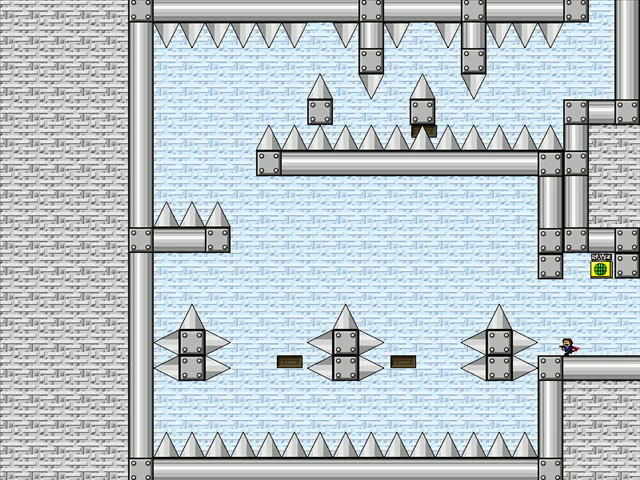
{"action": "key", "text": "Left"}
{"action": "key", "text": "shift"}
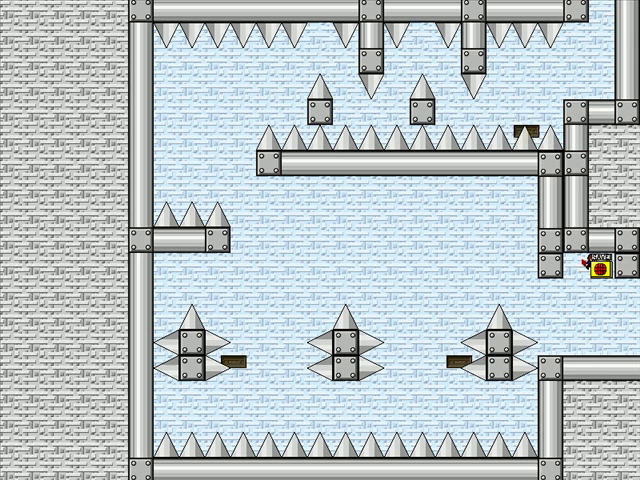